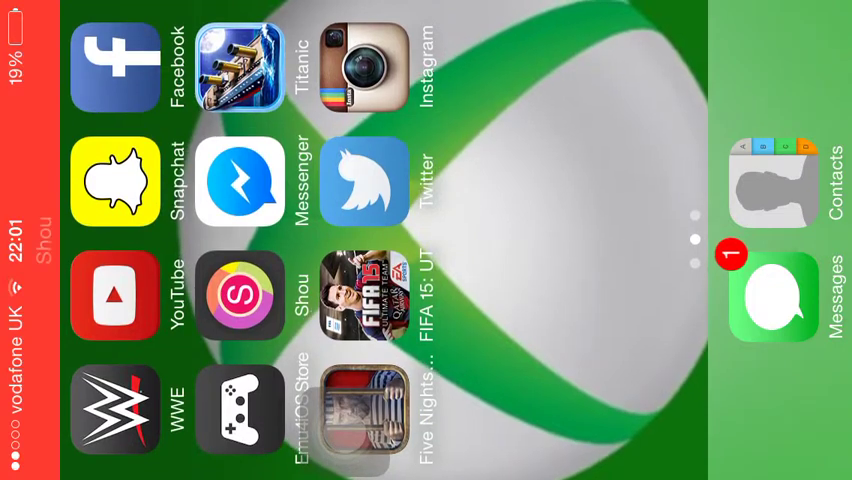
# Step: Open Twitter to the fired gamer's profile page and refresh it twice
pyautogui.click(364, 181)
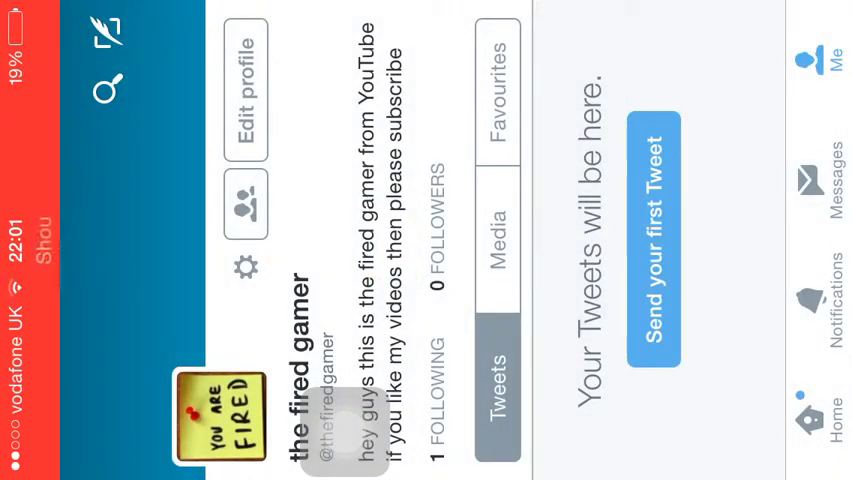
pyautogui.moveTo(300, 240); pyautogui.dragTo(180, 240)
pyautogui.moveTo(300, 240); pyautogui.dragTo(180, 240)
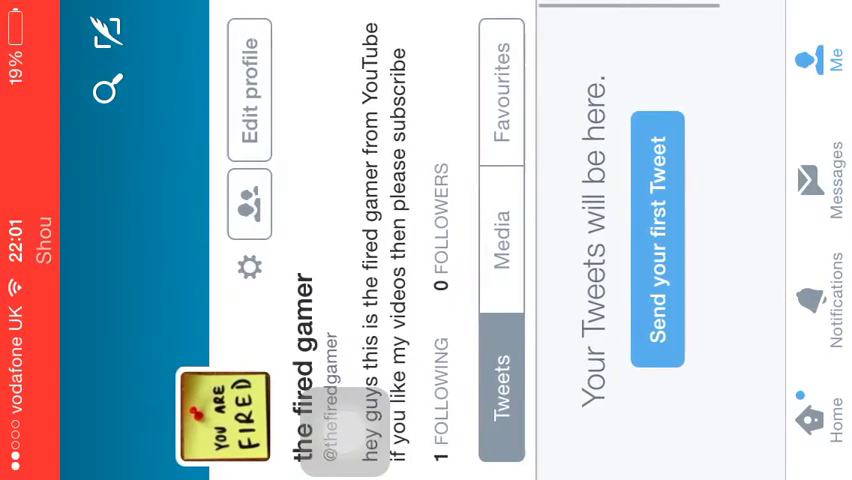
# Step: Enlarge the YOU ARE FIRED profile picture, close it, and switch to the Home timeline
pyautogui.click(205, 417)
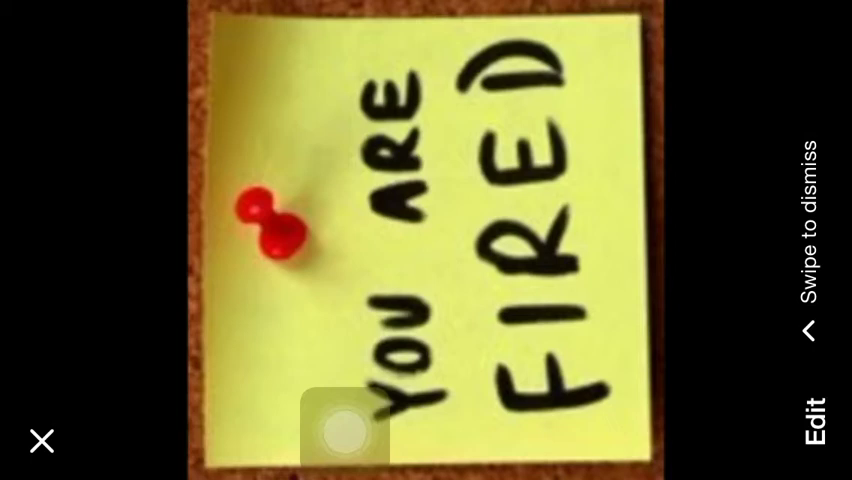
pyautogui.click(345, 430)
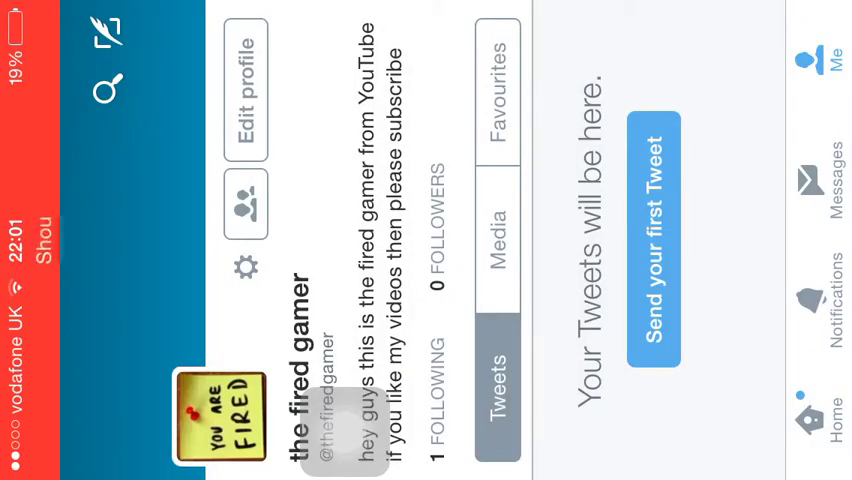
pyautogui.click(820, 415)
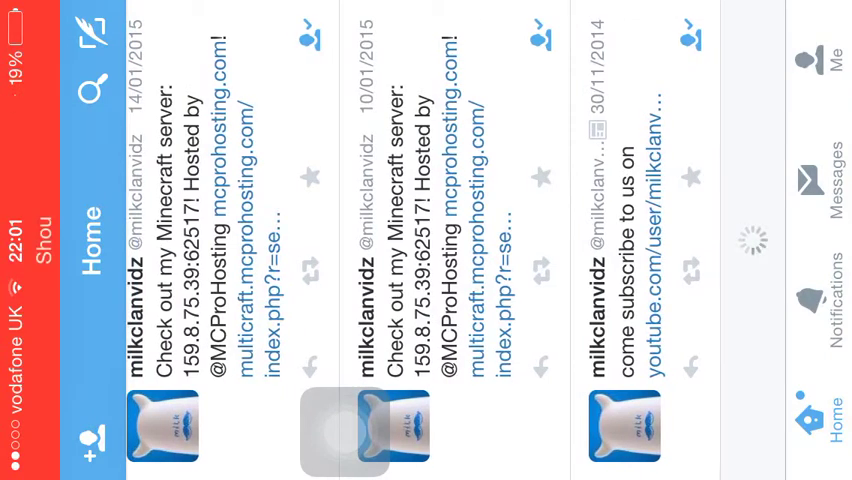
# Step: Reopen Twitter to revisit the fired gamer profile, then bring up Shou's recording controls
pyautogui.press('super')
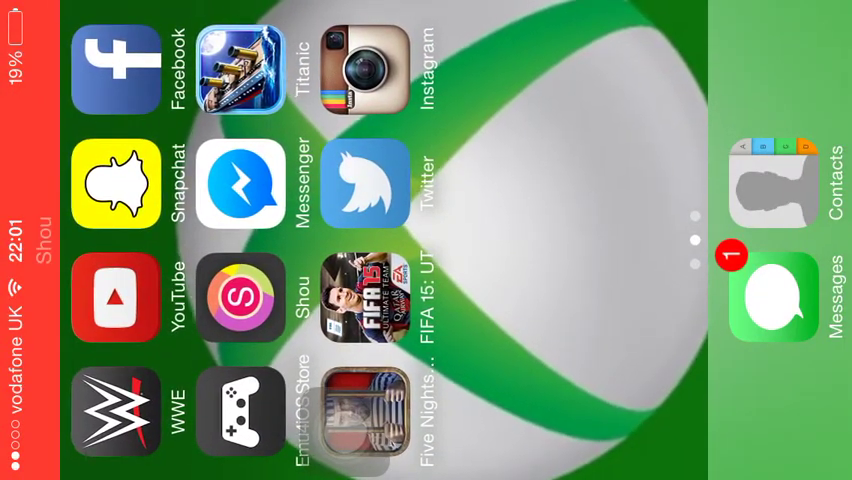
pyautogui.click(366, 183)
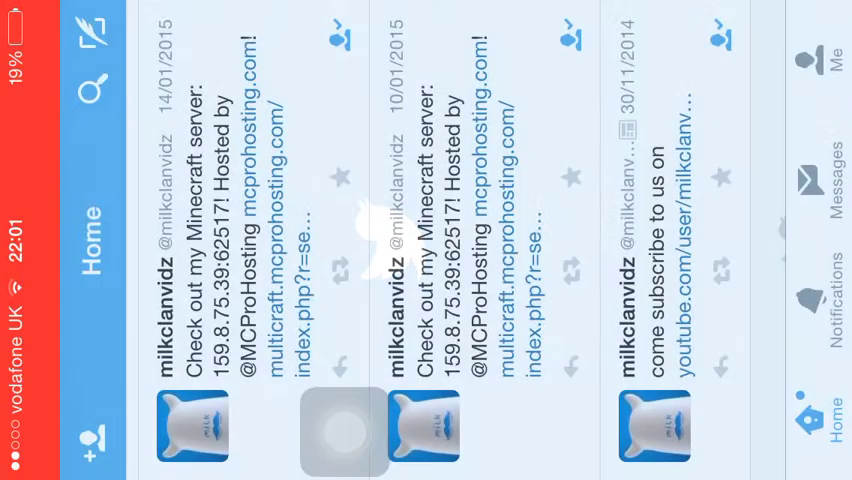
pyautogui.hscroll(-5, 400, 240)
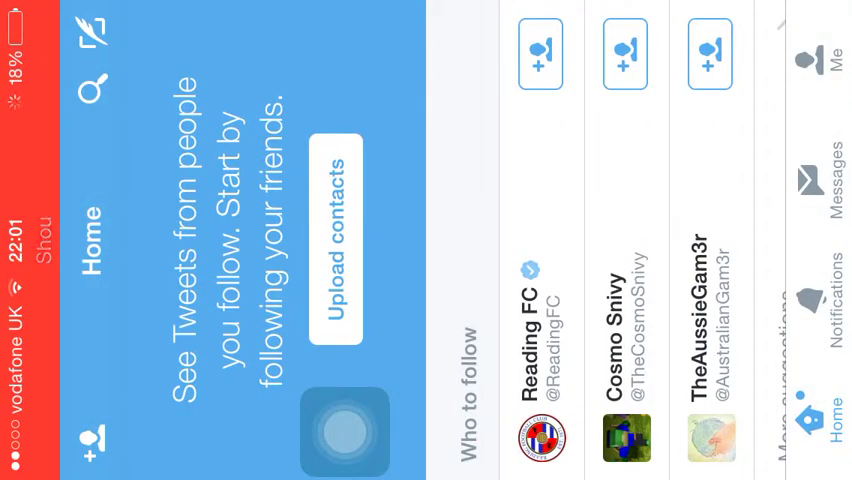
pyautogui.click(820, 60)
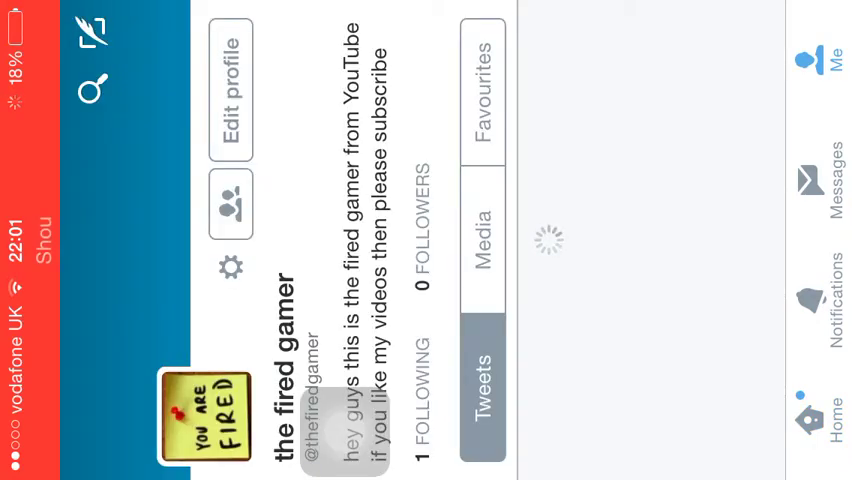
pyautogui.press('super')
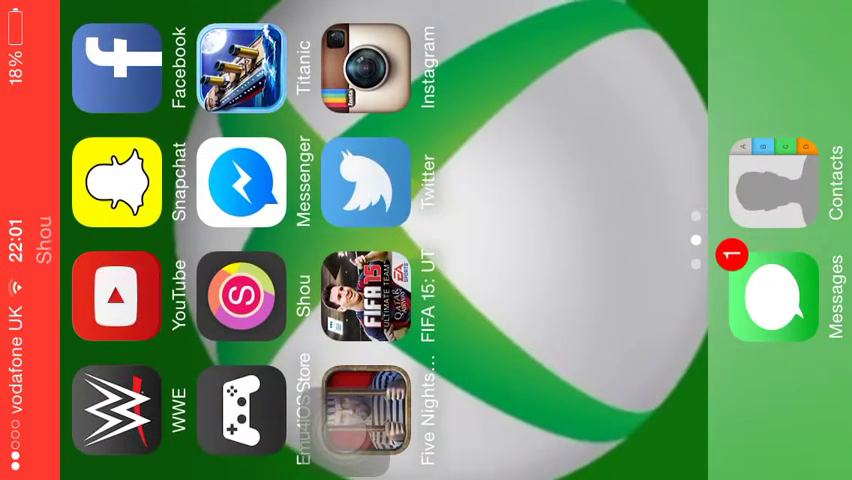
pyautogui.click(244, 297)
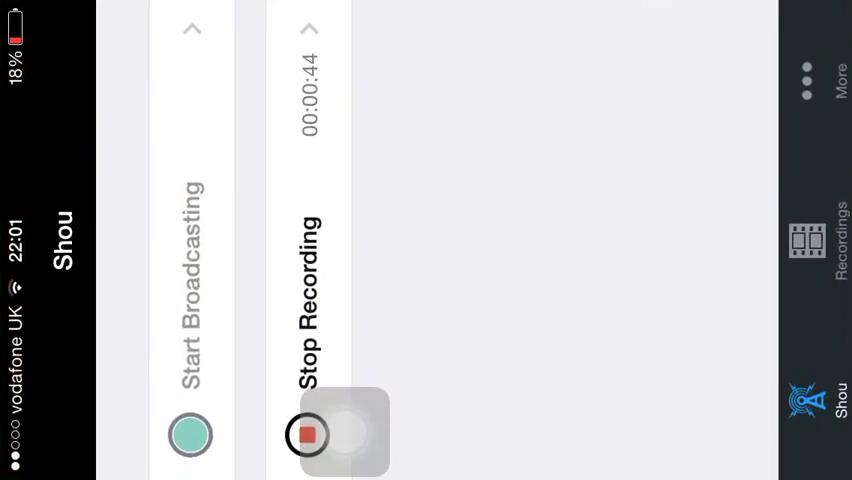